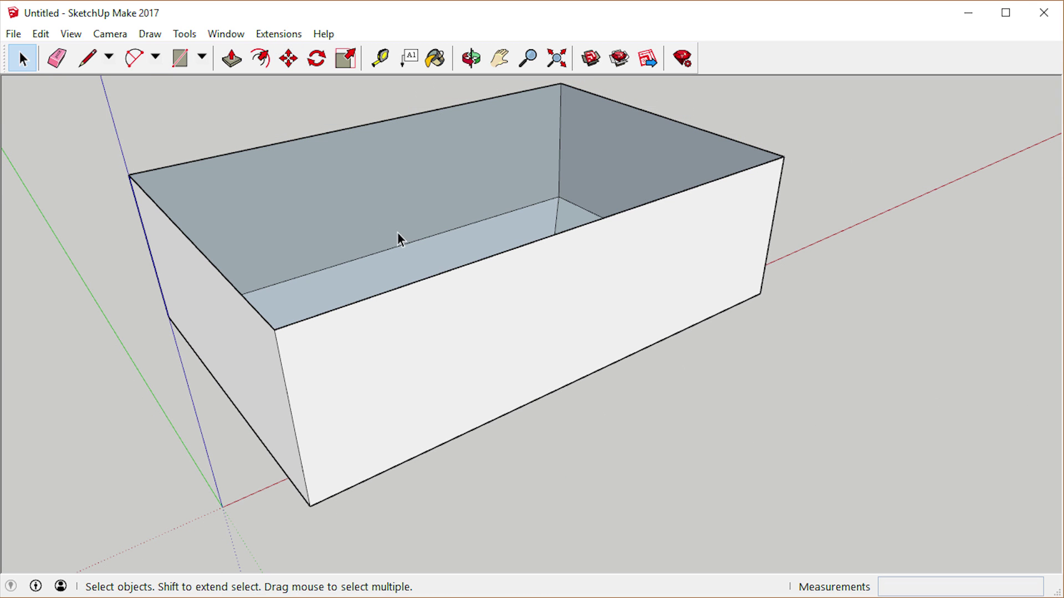
Reverse the wedge's faces from its right-click menu so the other side points outward.
drag(398, 232, 484, 310)
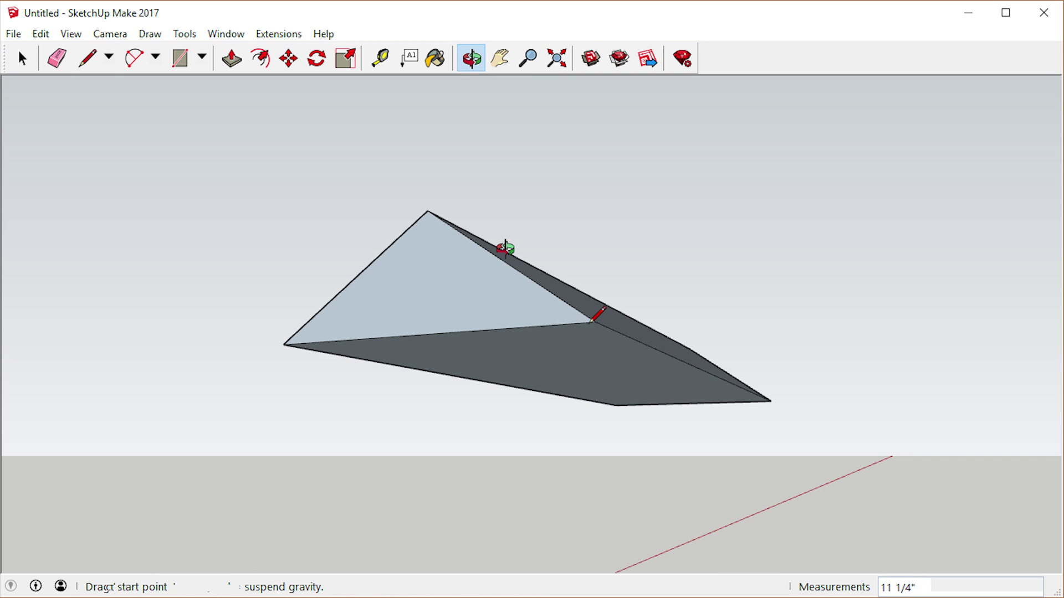
key(l)
key(space)
click(596, 335)
key(l)
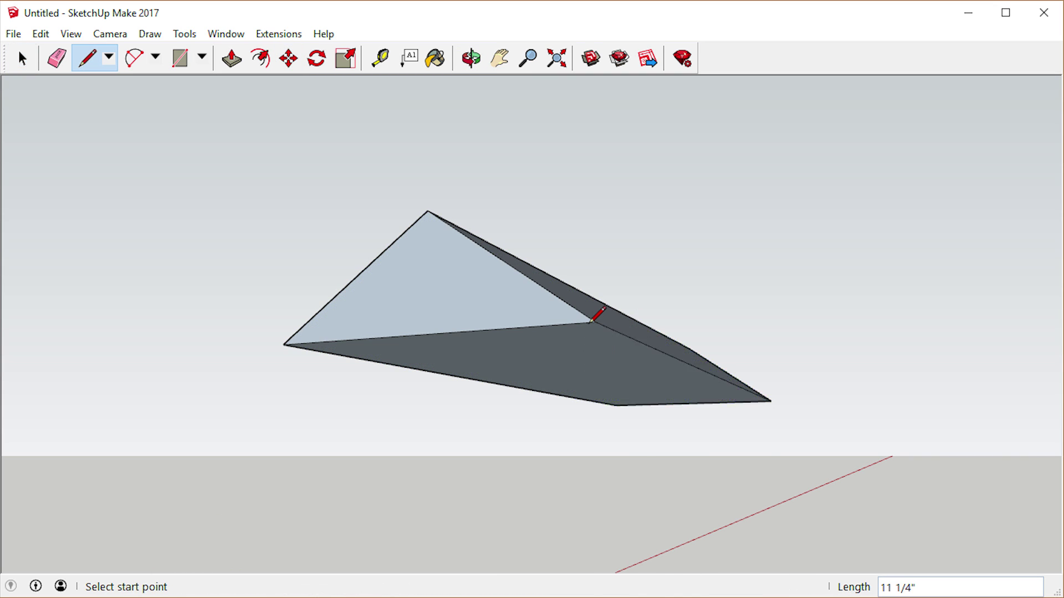
right_click(597, 334)
click(677, 515)
key(space)
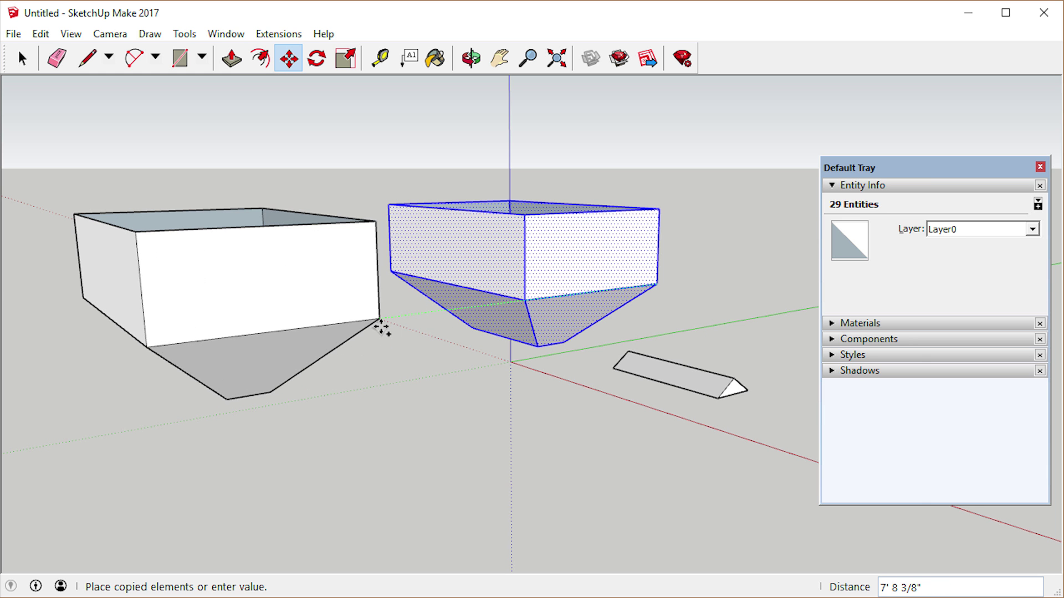
Place the hopper copy at the left and erase its front face and upper walls.
click(380, 326)
key(e)
click(295, 237)
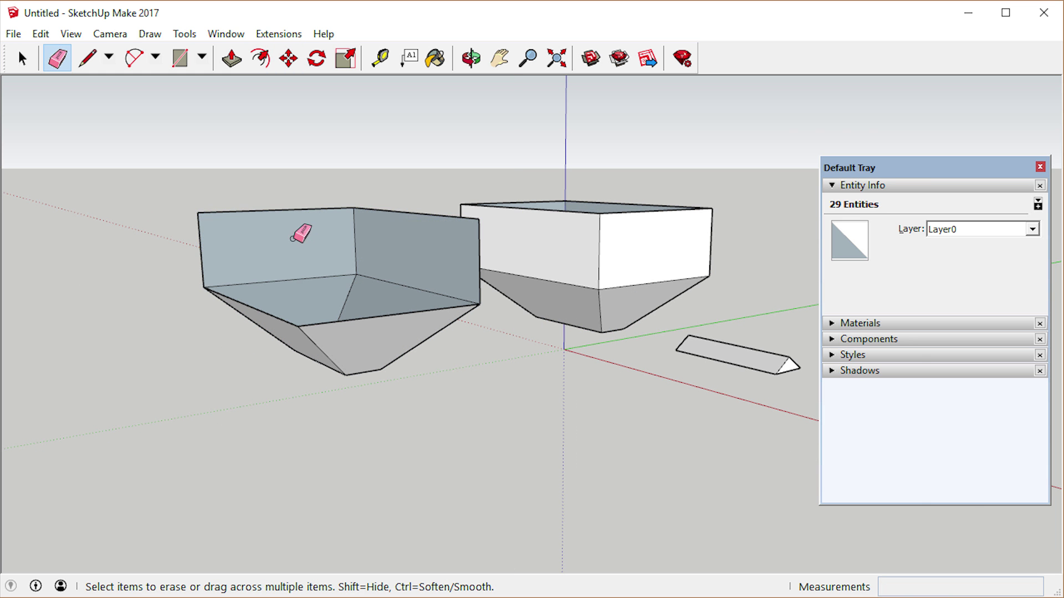
drag(301, 234, 486, 278)
scroll(344, 351, up, 4)
Draw a line across the hopper copy's top to close it into a face.
key(l)
click(562, 332)
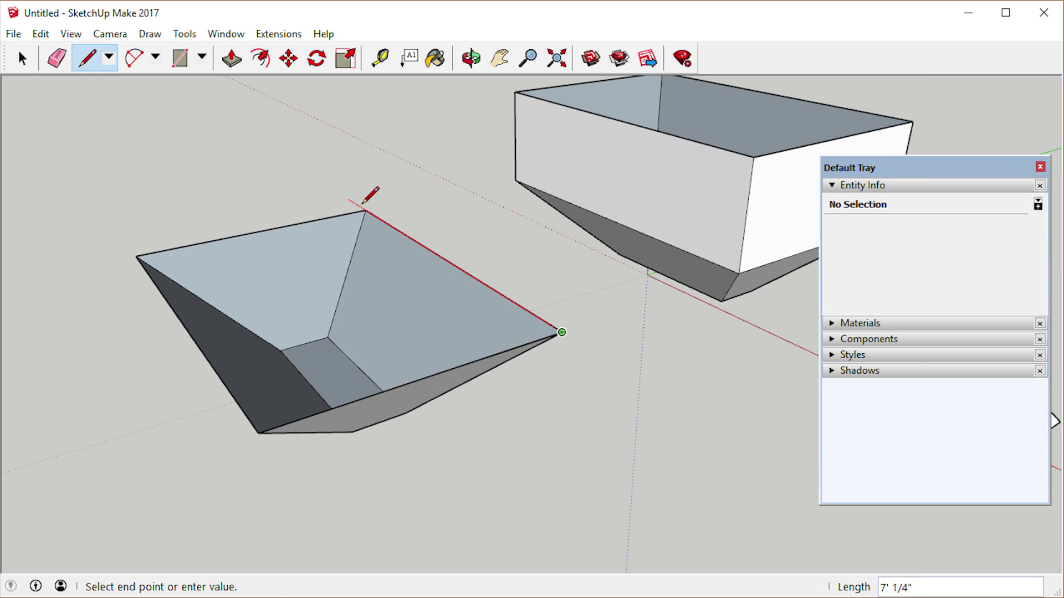
click(364, 211)
Make the wedge a Bottom Angle component and add volume labels 5.2, 11.2 and 20.
click(22, 58)
triple_click(360, 325)
right_click(359, 325)
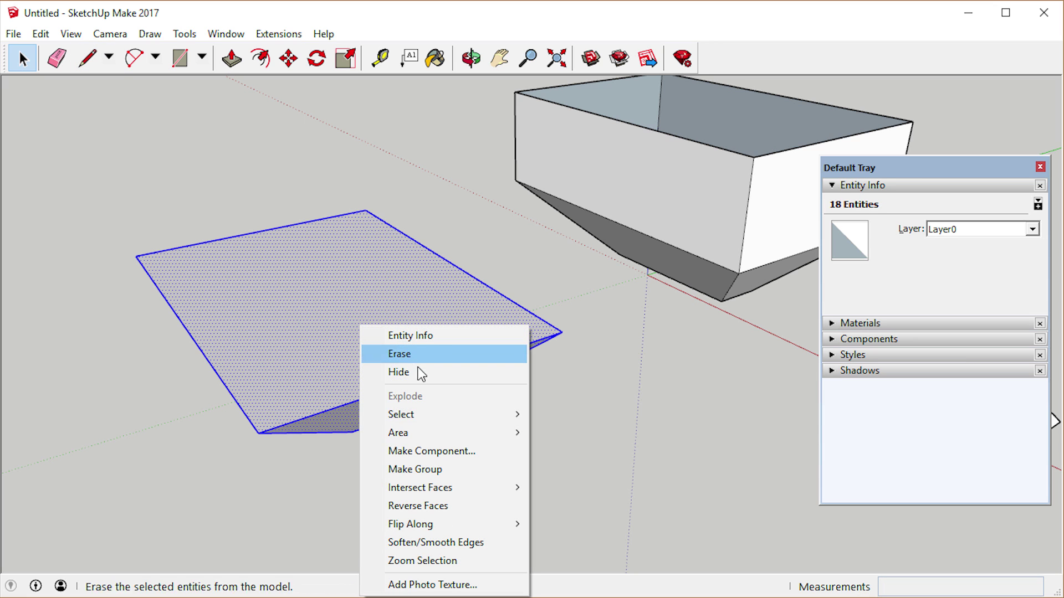
click(444, 451)
click(551, 429)
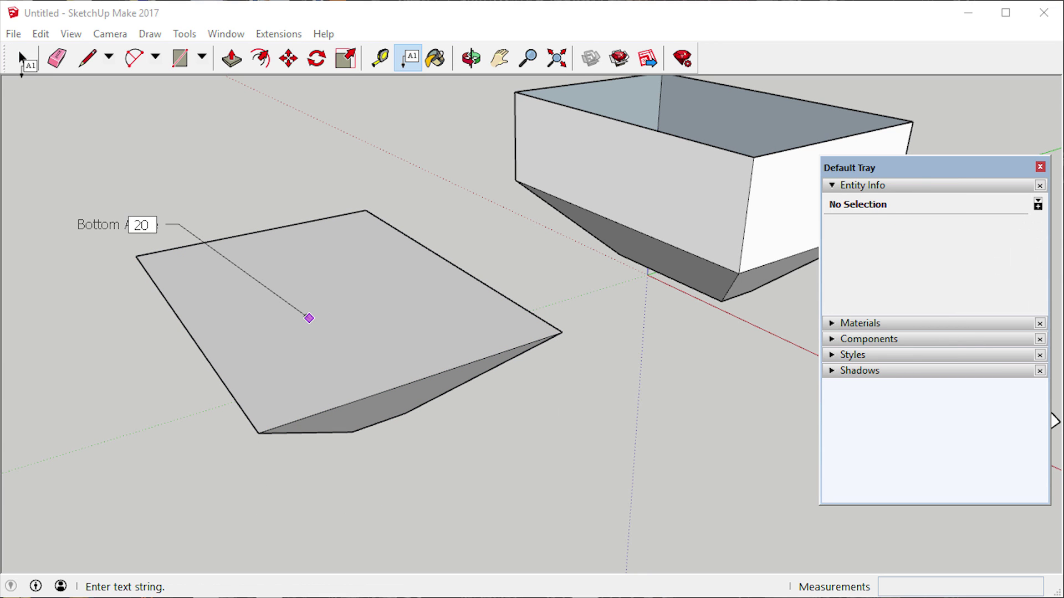
click(22, 56)
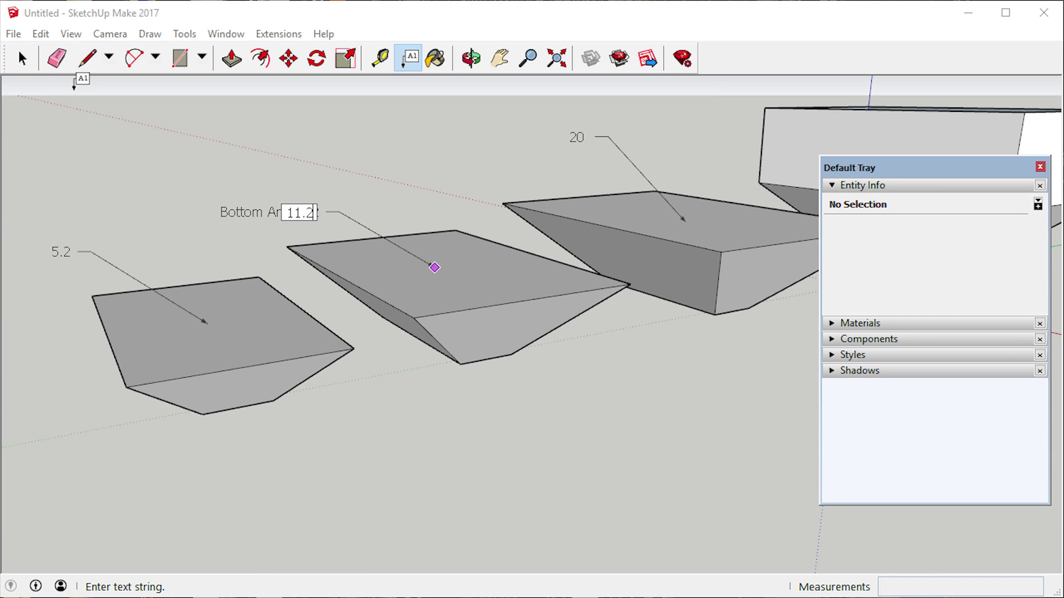
click(33, 60)
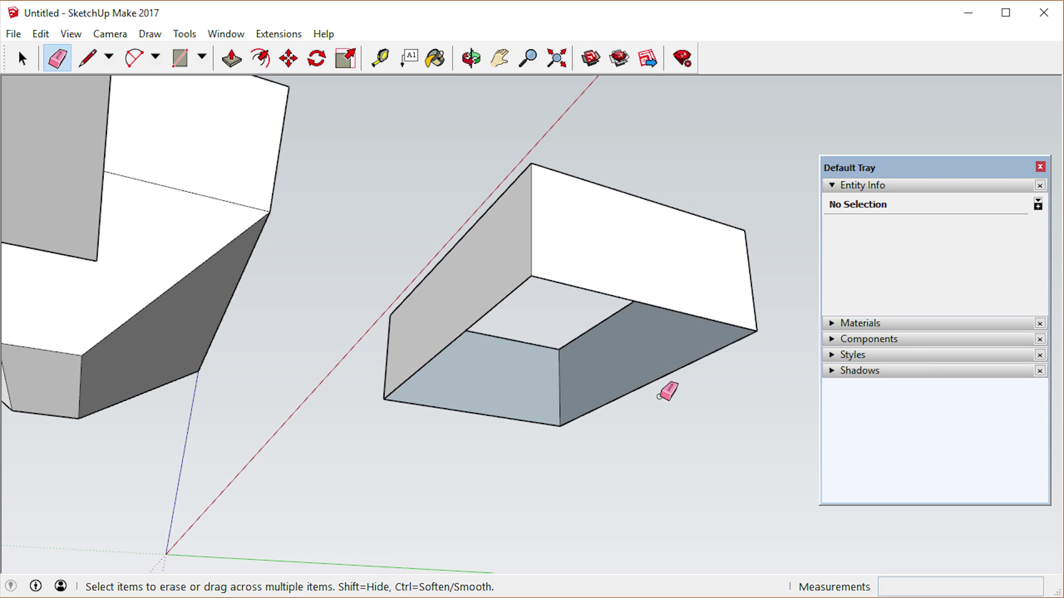
Close the box underside with a line, erase its corner edges, and select the remaining base face.
key(l)
click(563, 412)
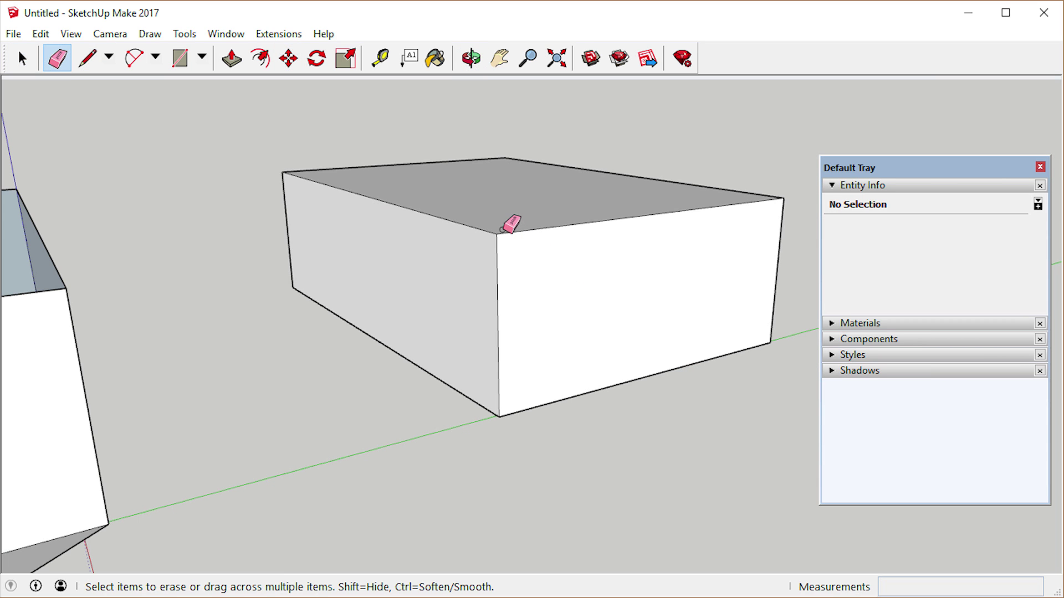
drag(502, 229, 505, 227)
drag(507, 158, 534, 210)
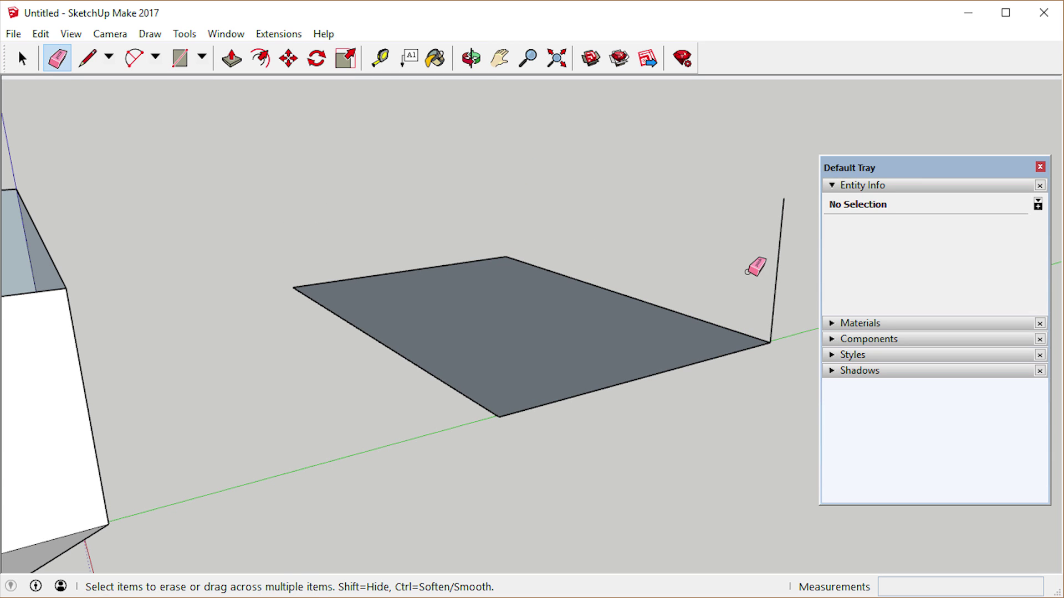
key(space)
click(608, 323)
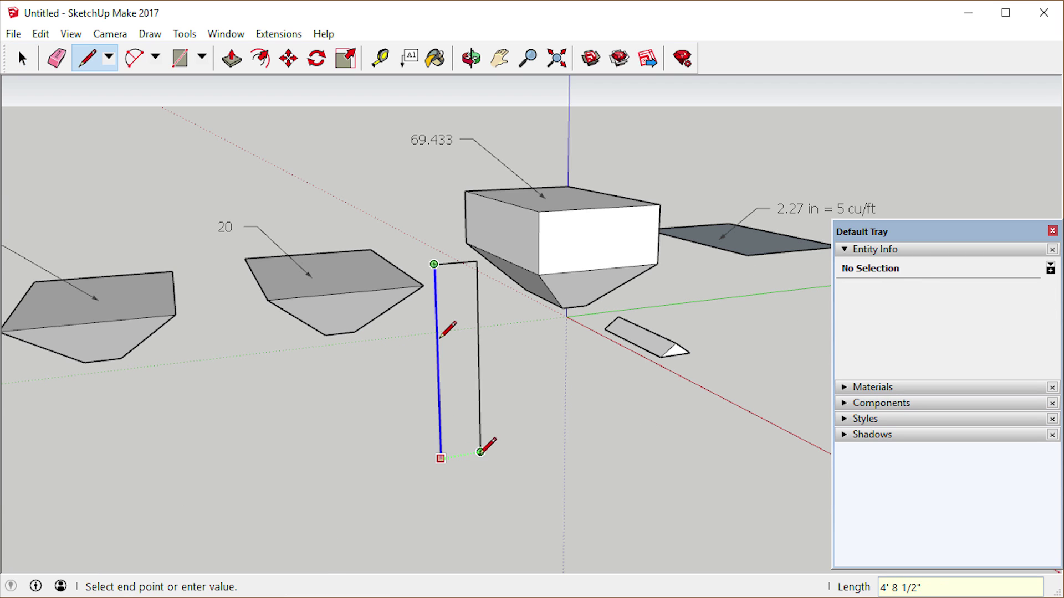
Close the rectangle into a tall vertical panel beside the hopper.
click(481, 452)
scroll(487, 440, up, 3)
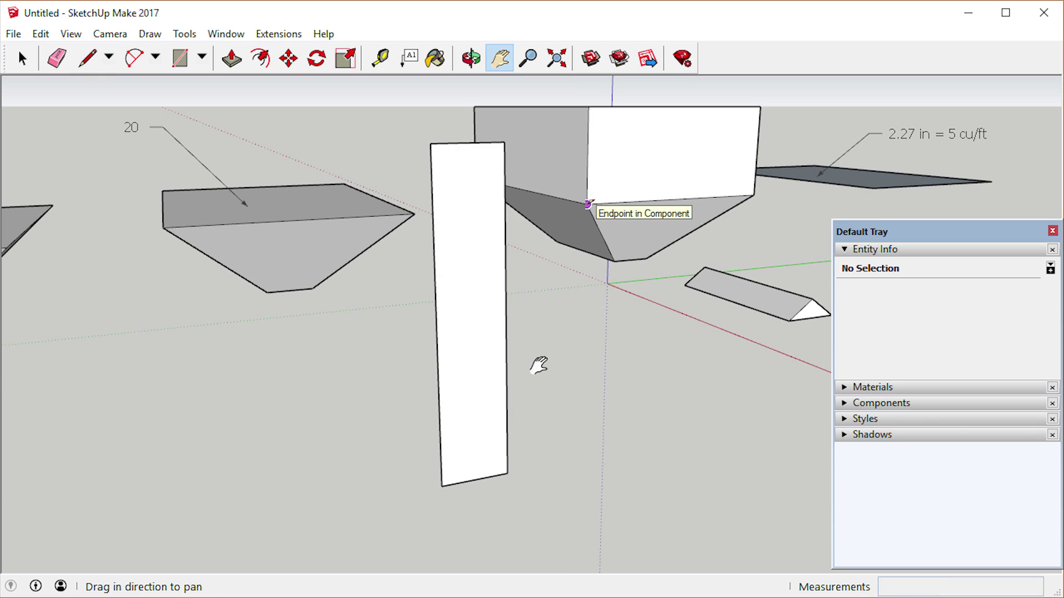
click(587, 204)
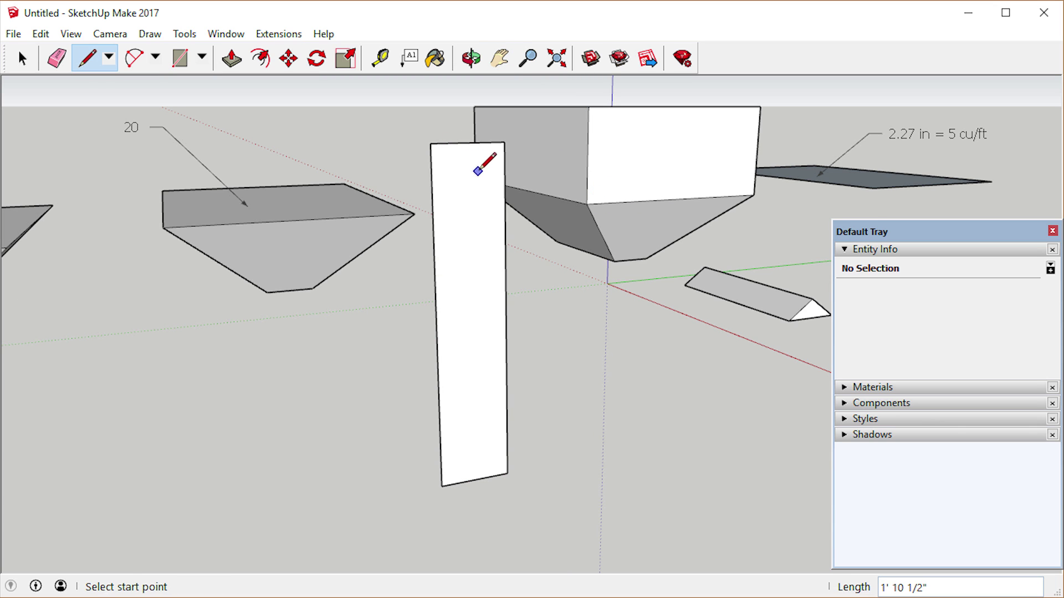
Measure from the panel's top-edge midpoint and enter 69 as bold Arial 3D text, 10" high.
key(t)
click(468, 143)
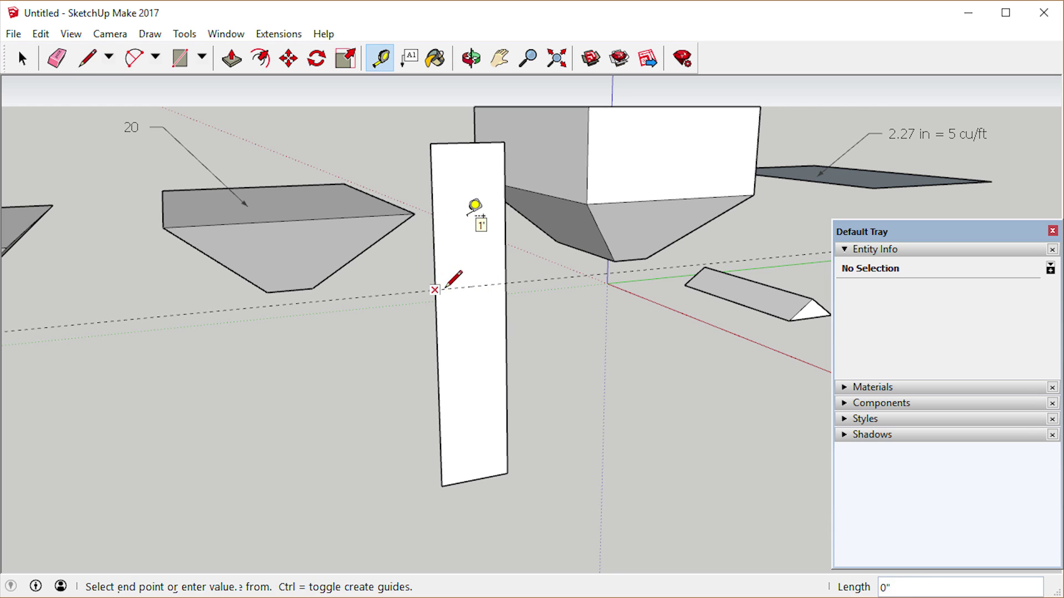
key(l)
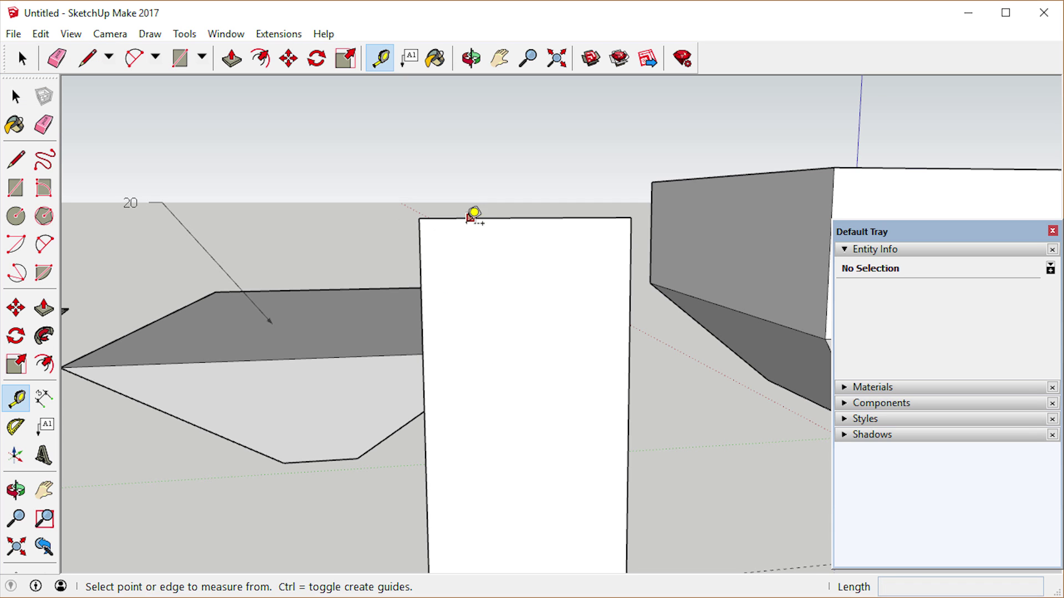
click(43, 455)
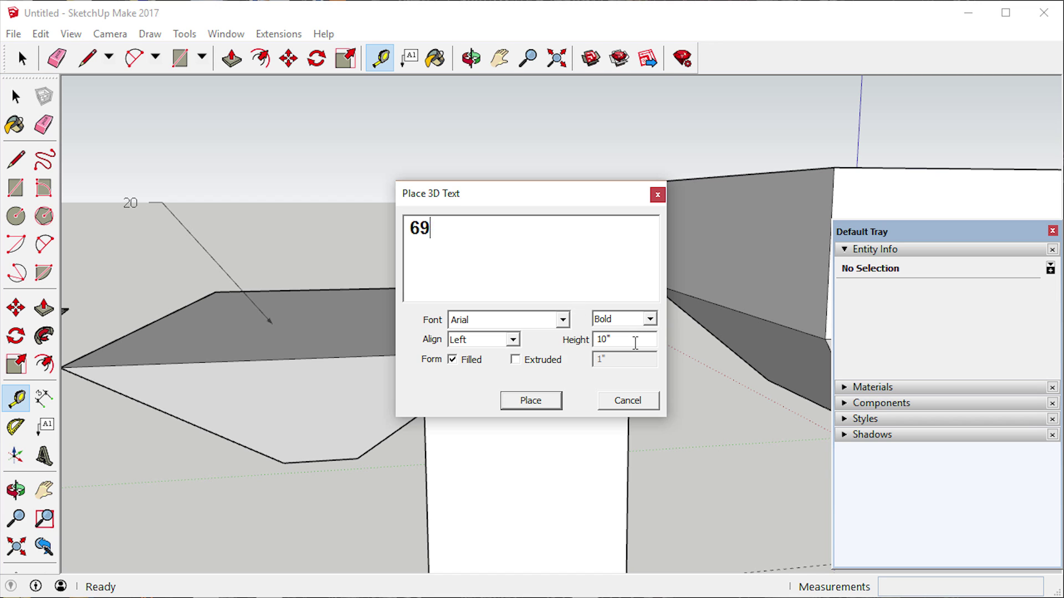
Place the 69 label on the strip and move its tick marks, setting a guide.
click(531, 400)
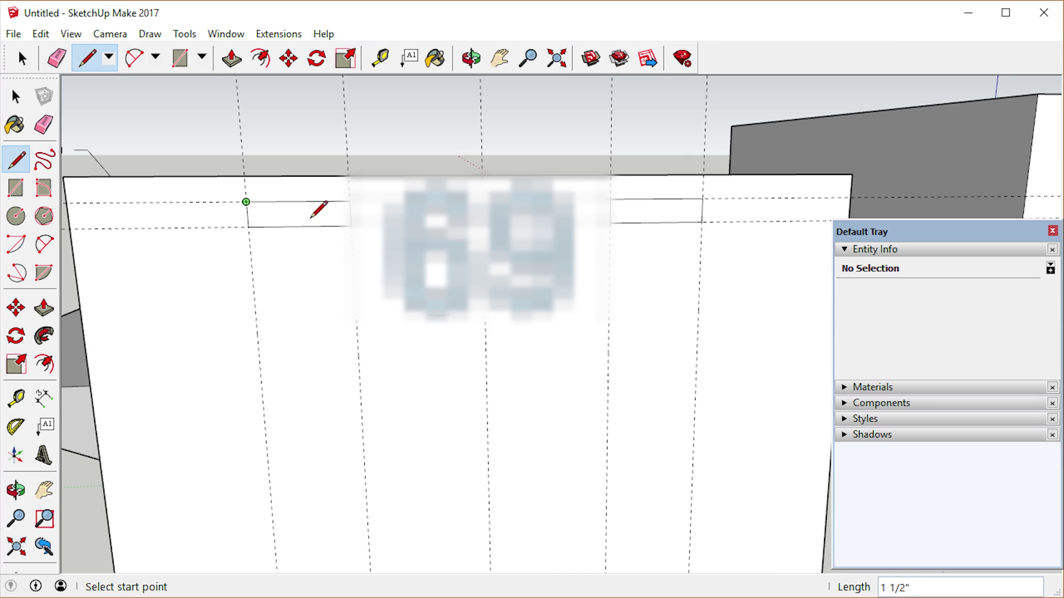
scroll(665, 220, up, 3)
key(space)
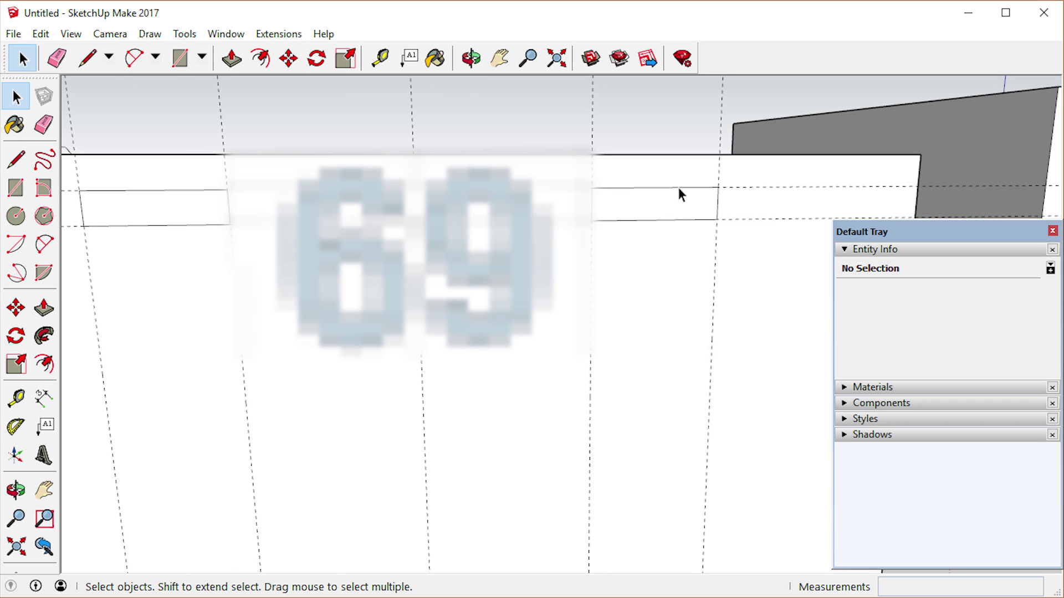
double_click(674, 208)
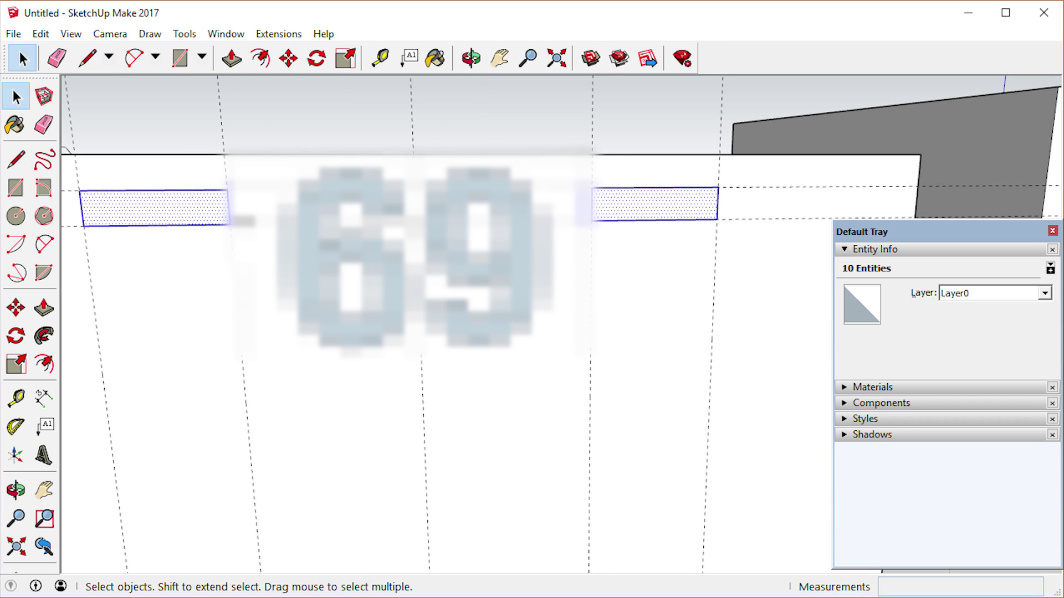
key(m)
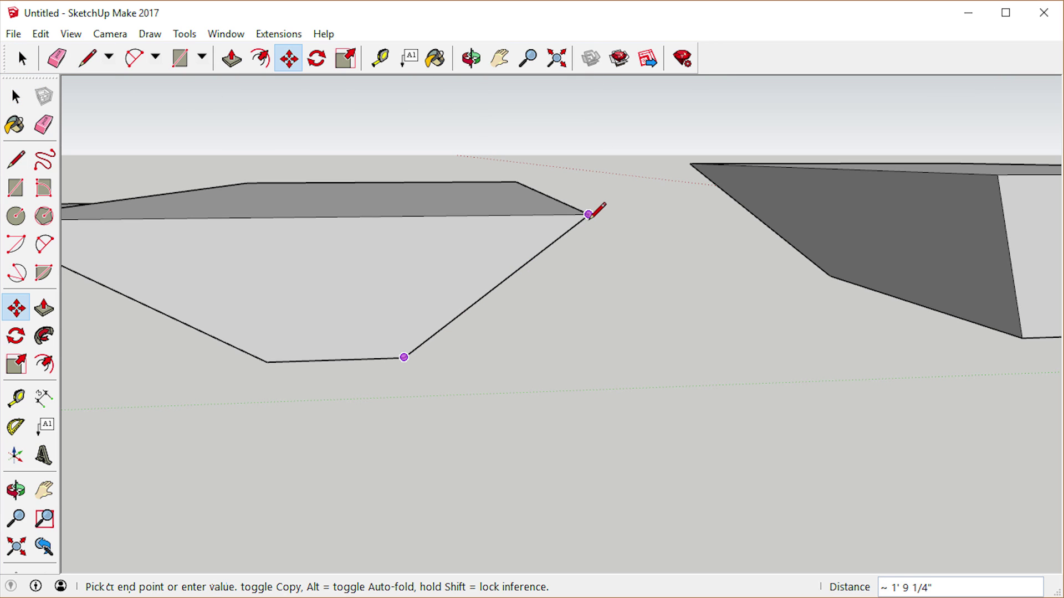
key(l)
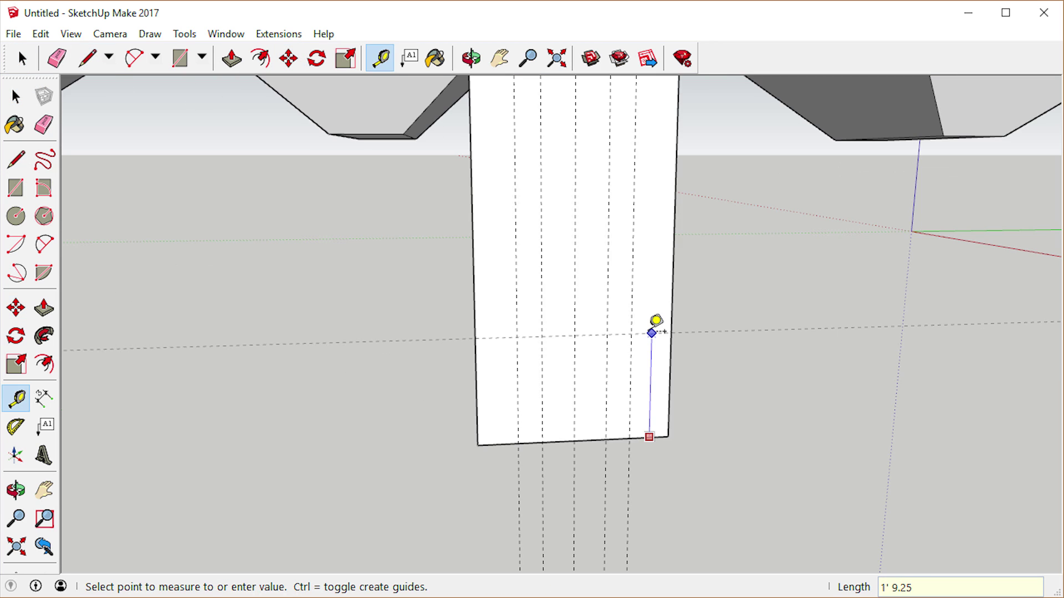
click(656, 320)
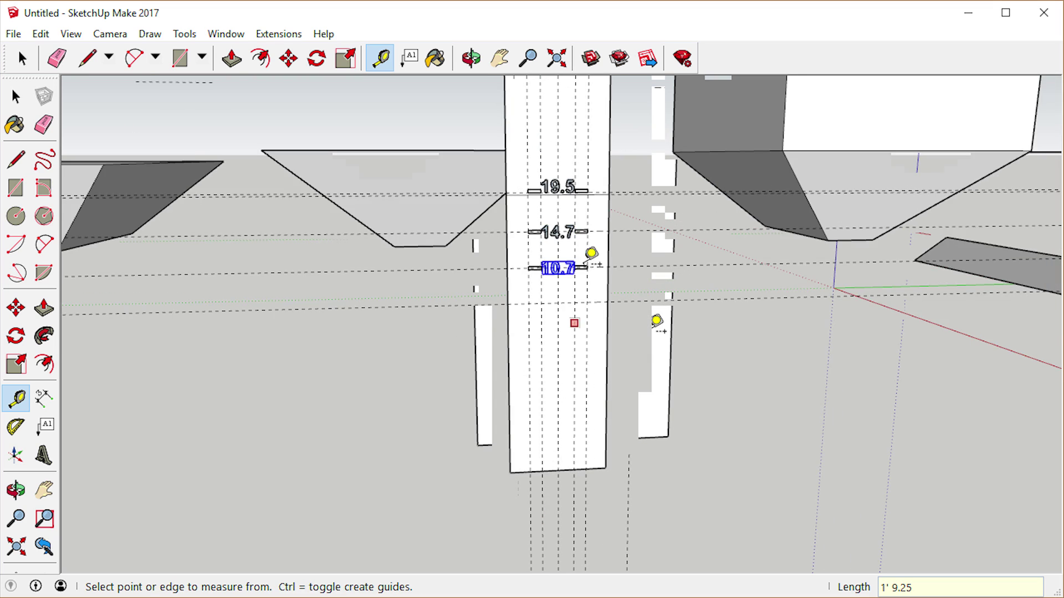
Place the 7.4 label further along the calibration strip.
scroll(587, 260, up, 5)
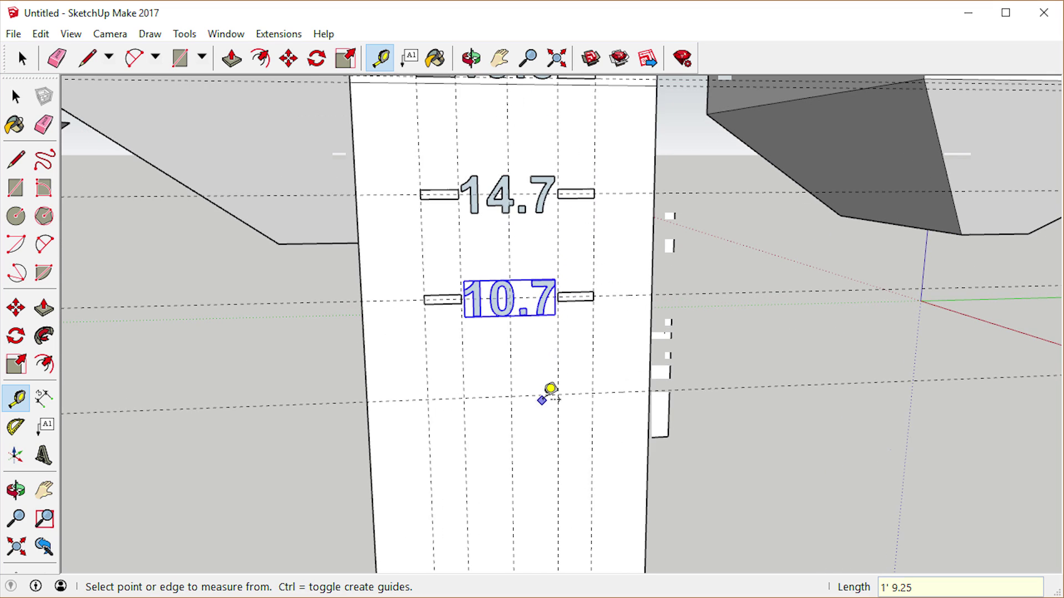
key(space)
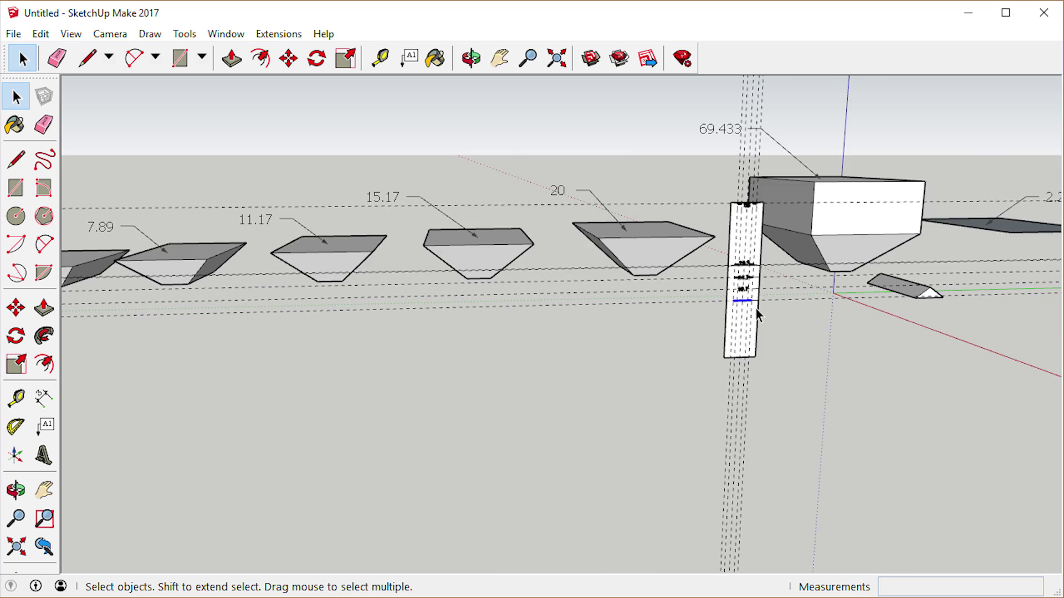
scroll(755, 302, up, 6)
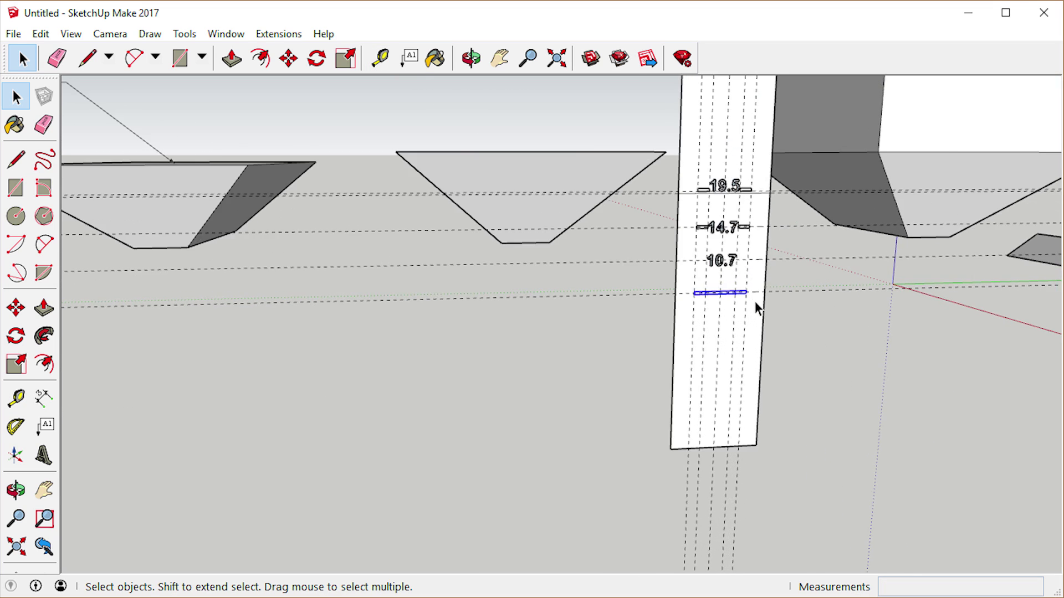
scroll(573, 285, up, 3)
scroll(737, 202, up, 2)
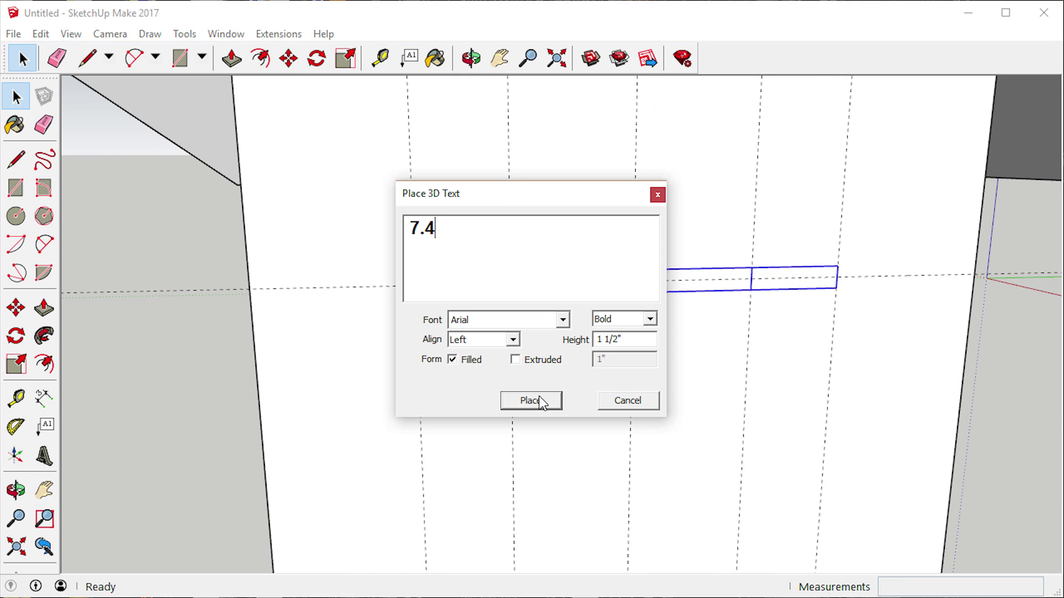
click(535, 401)
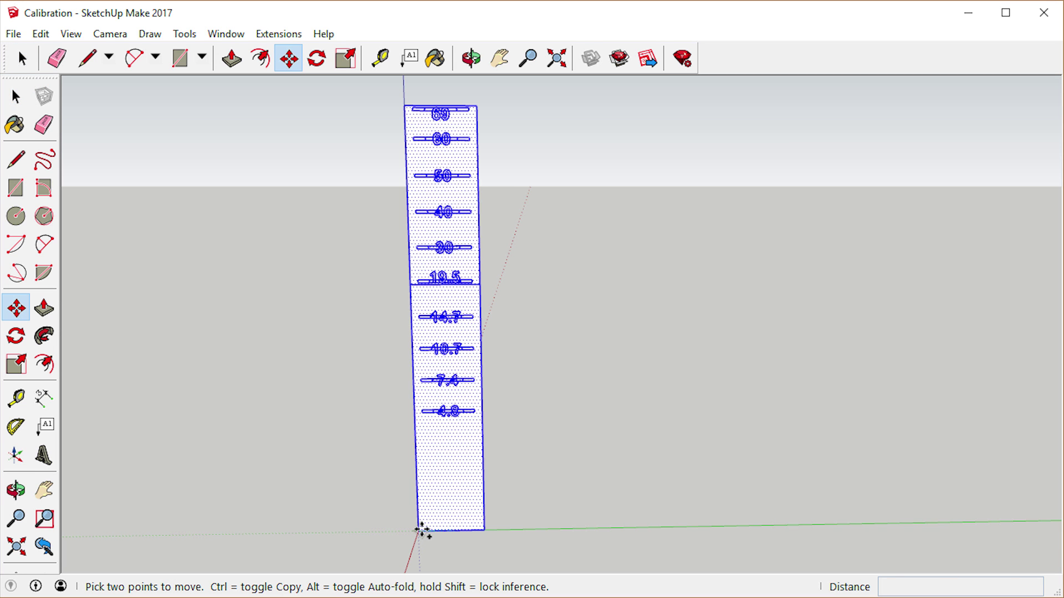
Copy the strip to its right and repeat it with x3 for four strips in total.
ctrl+click(421, 530)
key(Escape)
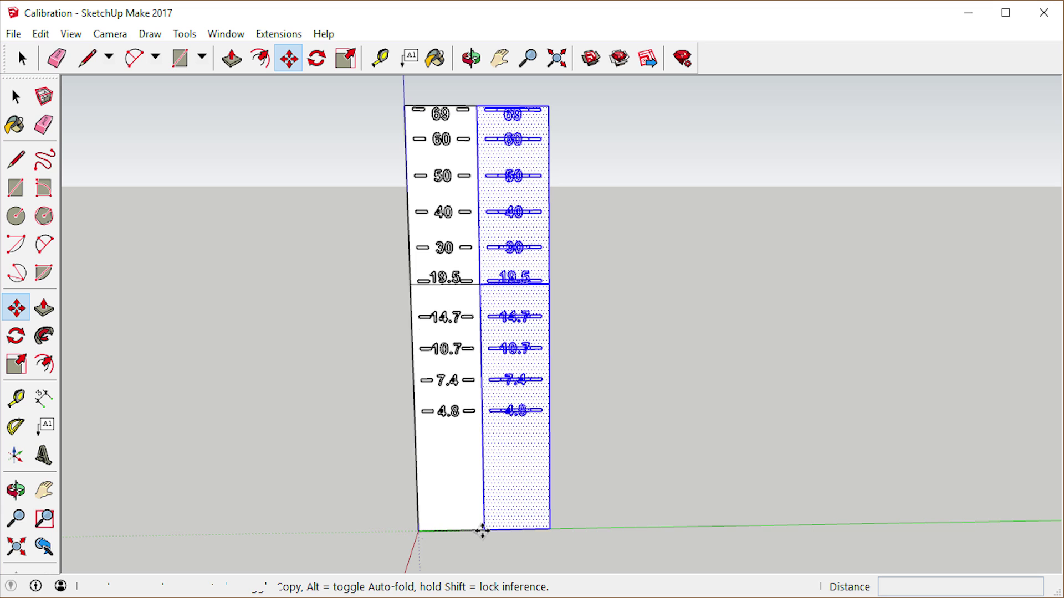
click(482, 531)
text(x)
key(Return)
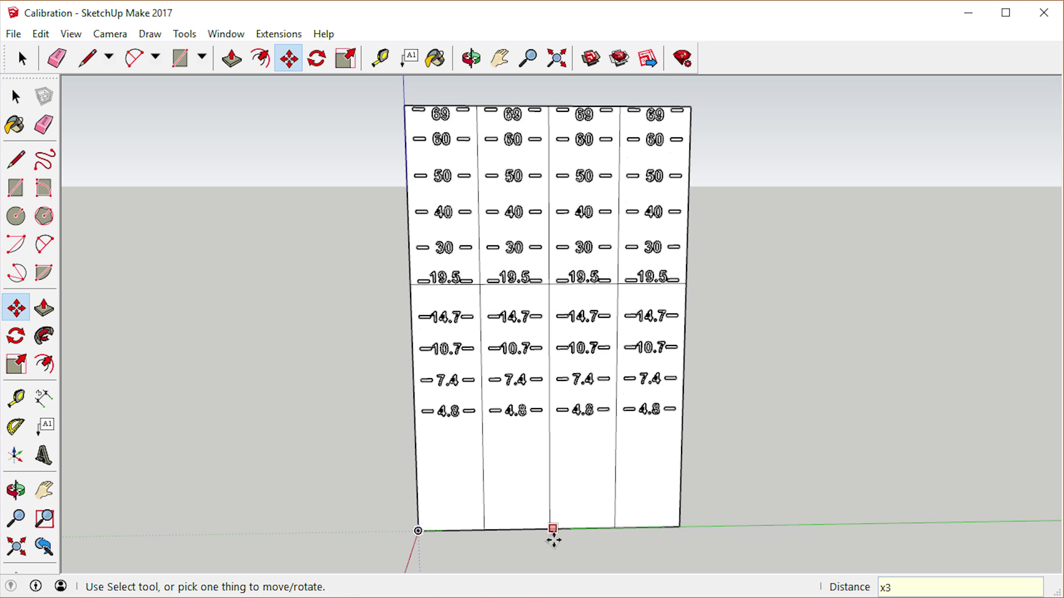
Measure the width across the four strips and drag a duplicate label column to the right.
key(t)
click(416, 483)
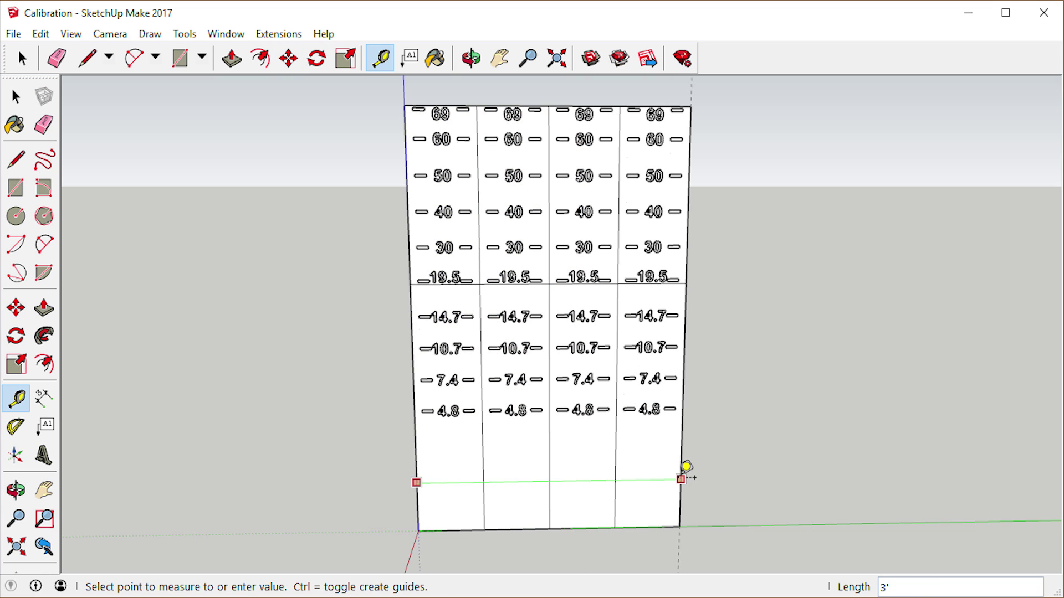
click(682, 478)
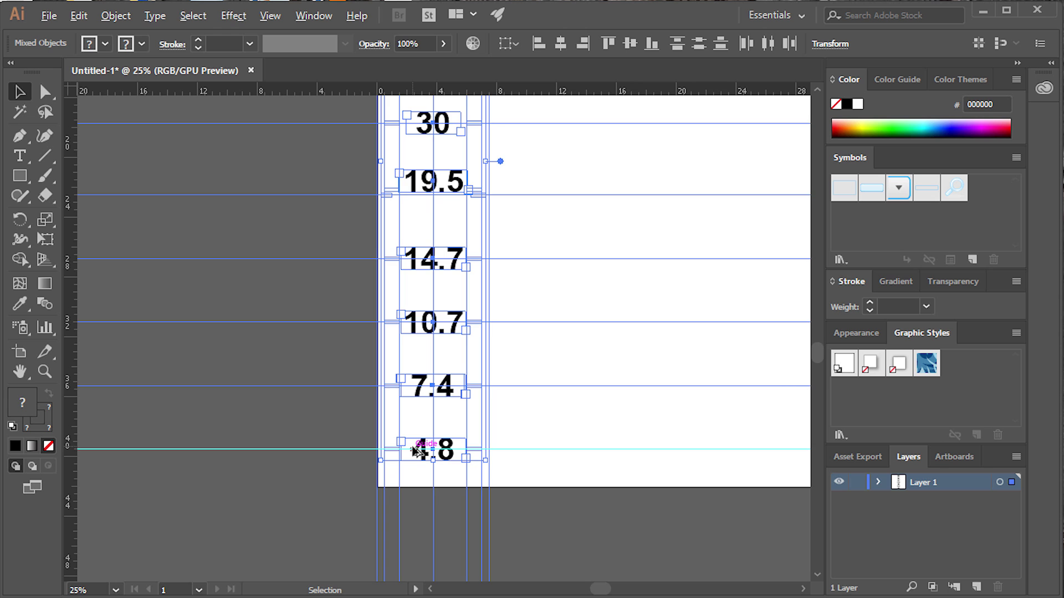
mouse_move(416, 453)
mouse_down()
mouse_move(543, 457)
mouse_move(418, 459)
mouse_move(531, 463)
mouse_up()
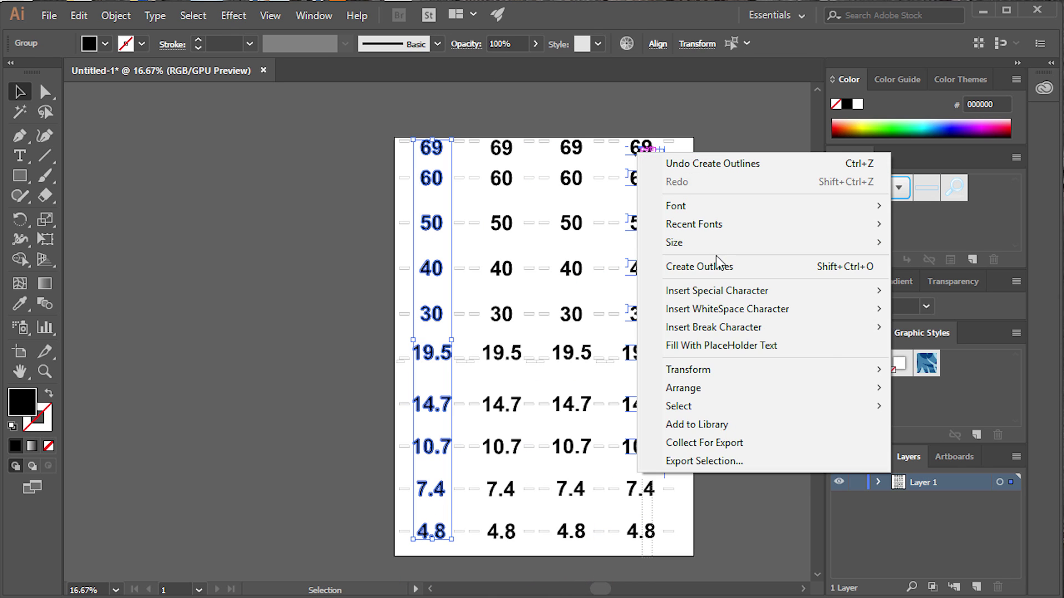
Convert the copied label column's text to outlines and deselect it.
click(718, 265)
click(723, 304)
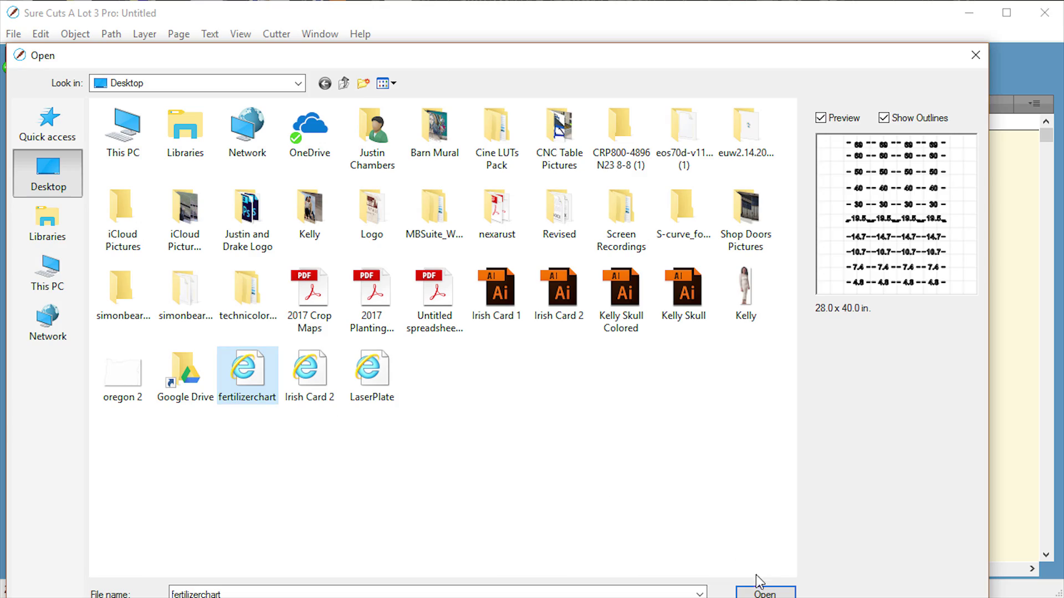
Open fertilizerchart and move the rotated chart to the page's top-left.
click(762, 590)
drag(692, 389, 630, 248)
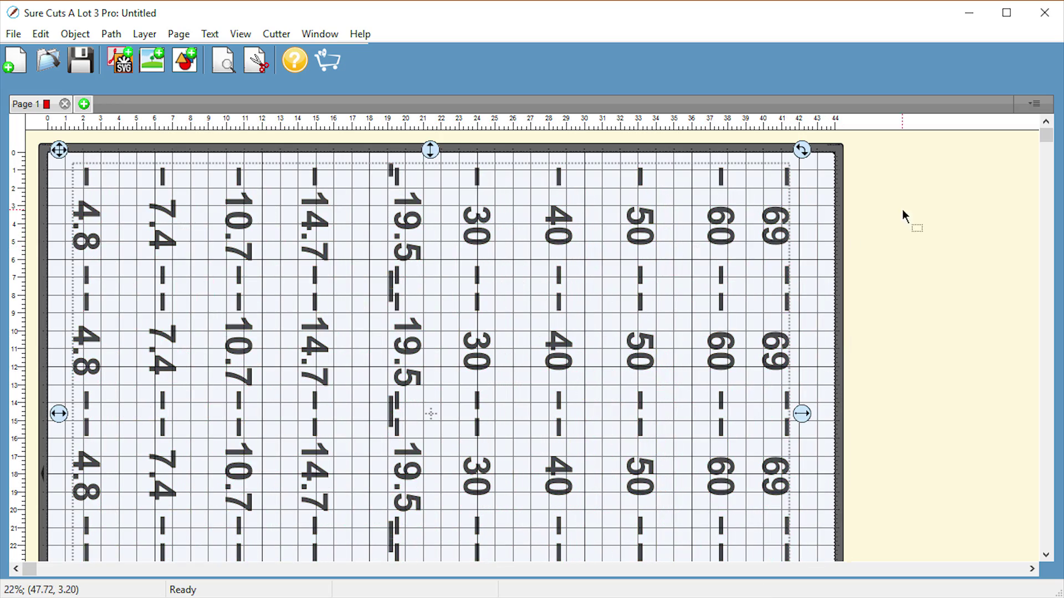
scroll(577, 297, down, 1)
Send the chart to the USCutter MH vinyl cutter through Cutter > Cut.
click(276, 34)
click(326, 135)
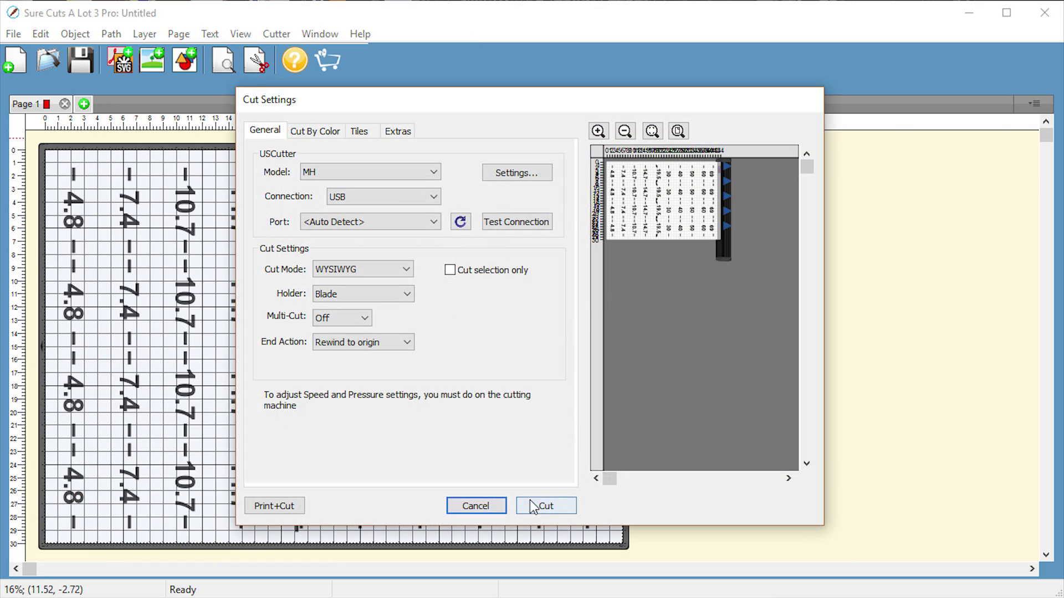
click(546, 506)
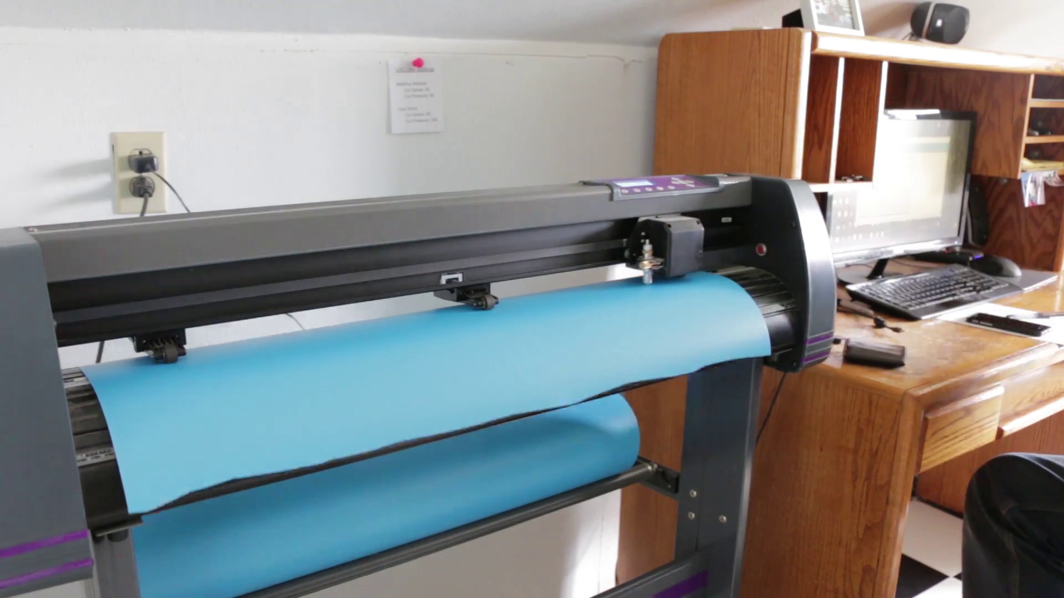